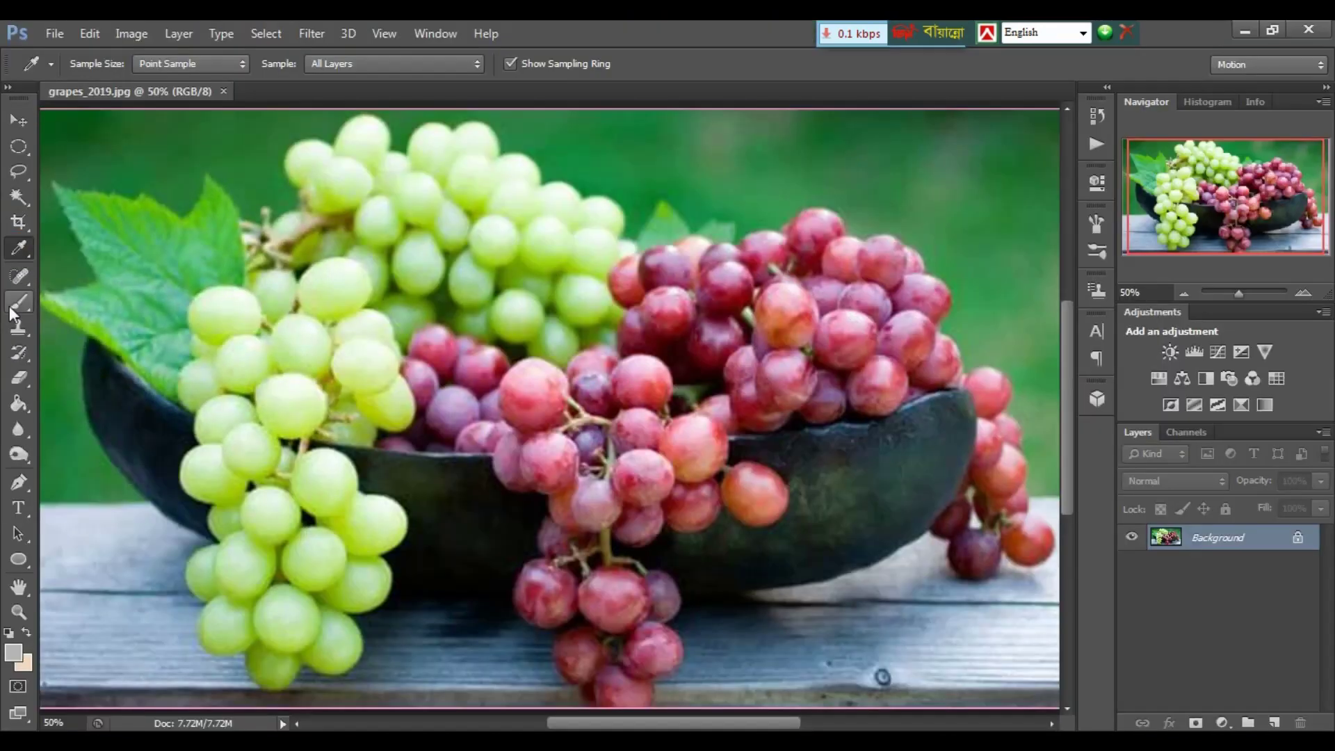
Swap the Eyedropper slot's tool for the Count Tool from its flyout.
right_click(21, 253)
right_click(19, 247)
click(98, 340)
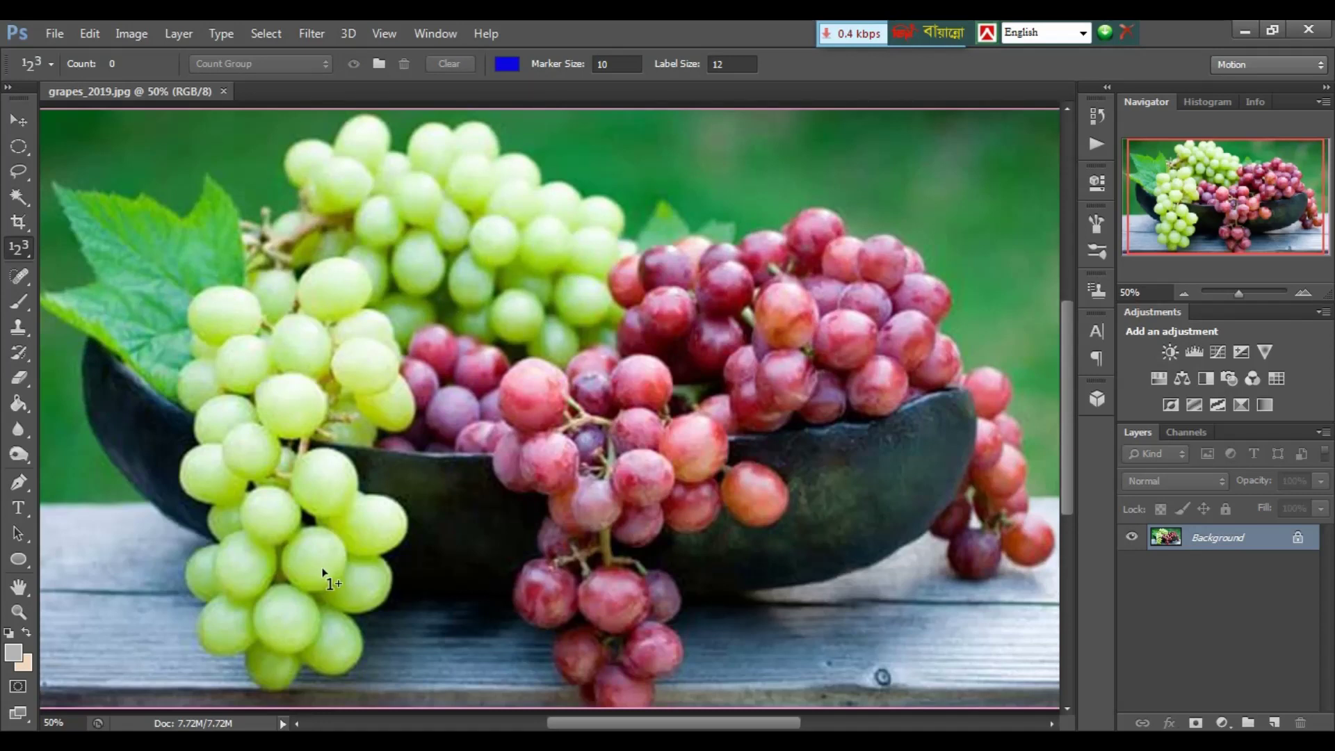
Mark the first three green grapes 1–3, zooming to 200% on the front bunch.
click(273, 668)
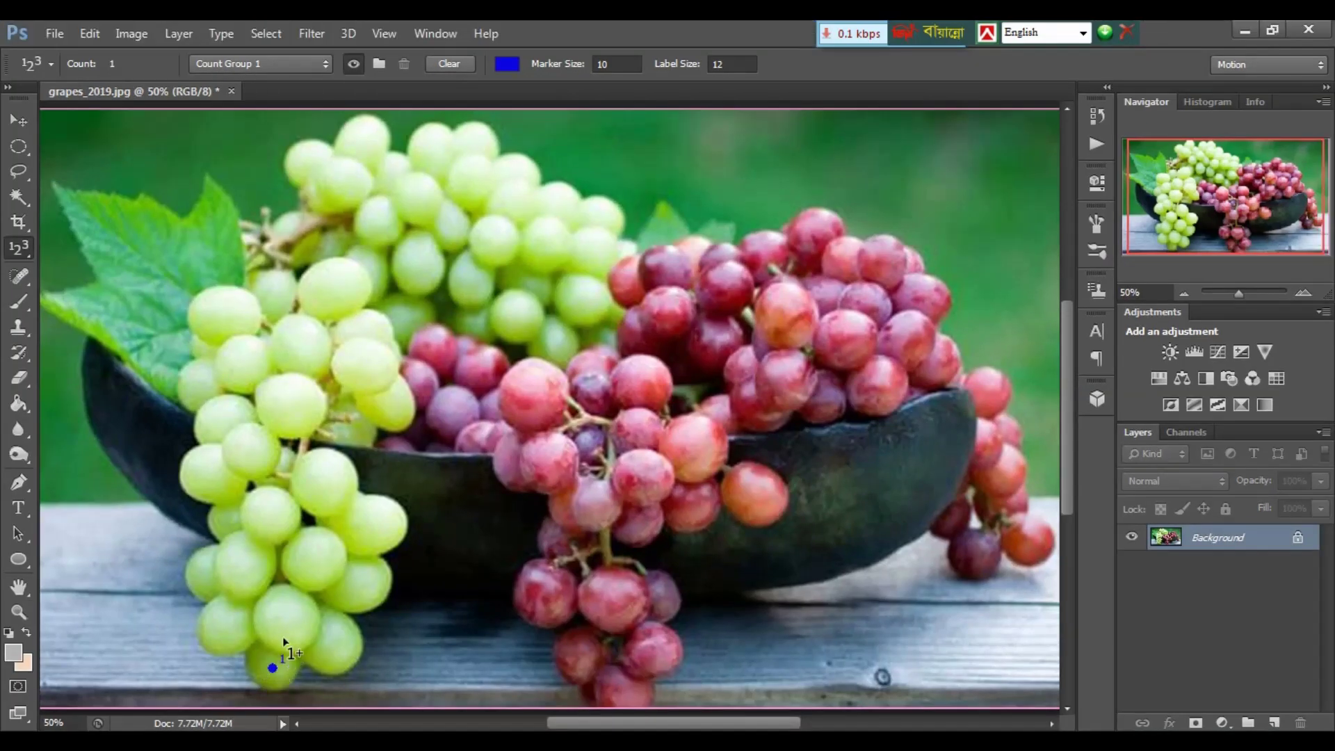
click(283, 629)
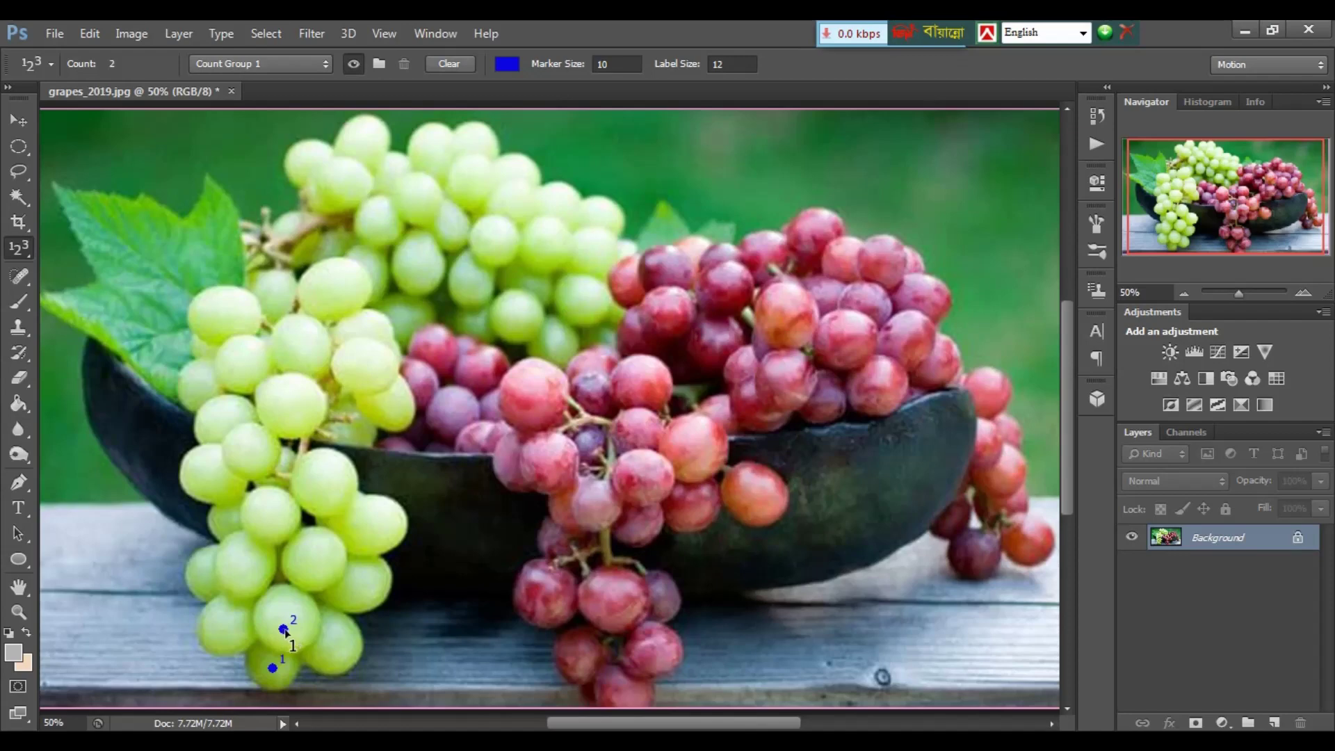
click(335, 651)
key(ctrl+plus)
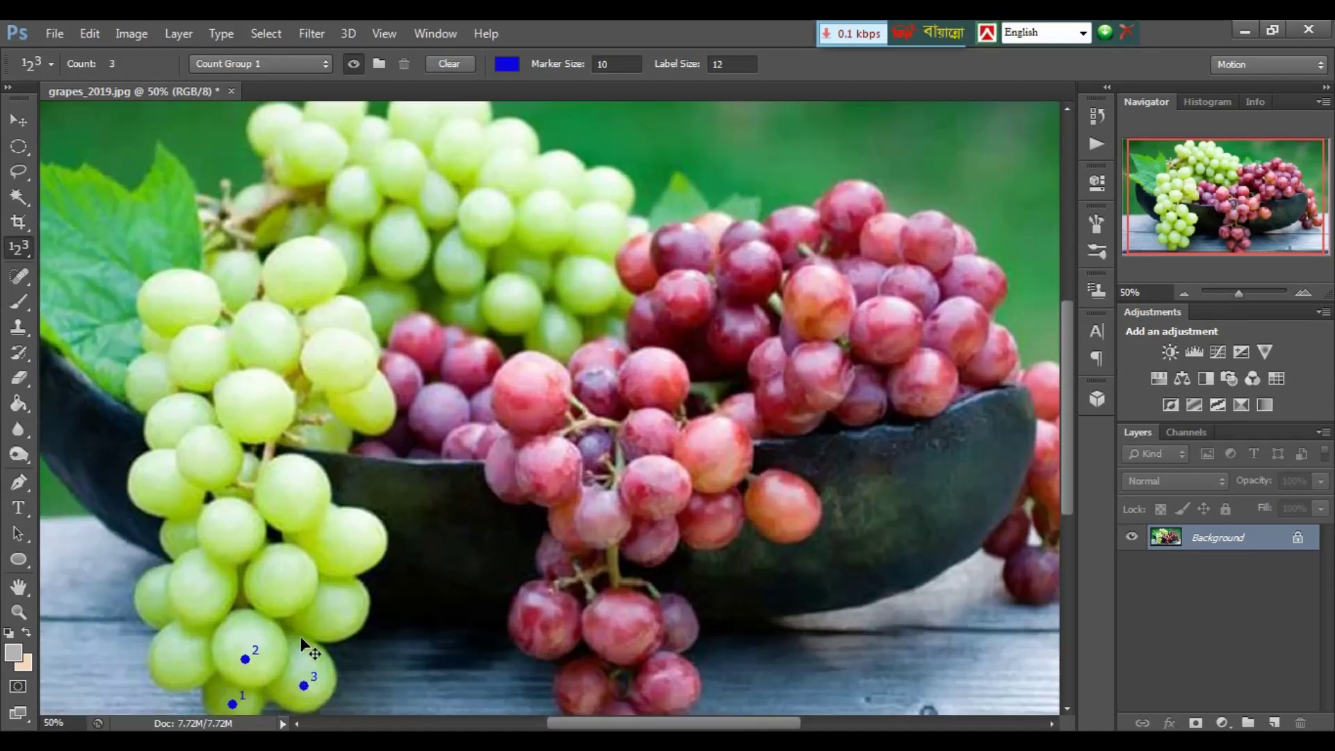
key(ctrl+plus)
key(ctrl+plus)
drag(405, 501, 462, 441)
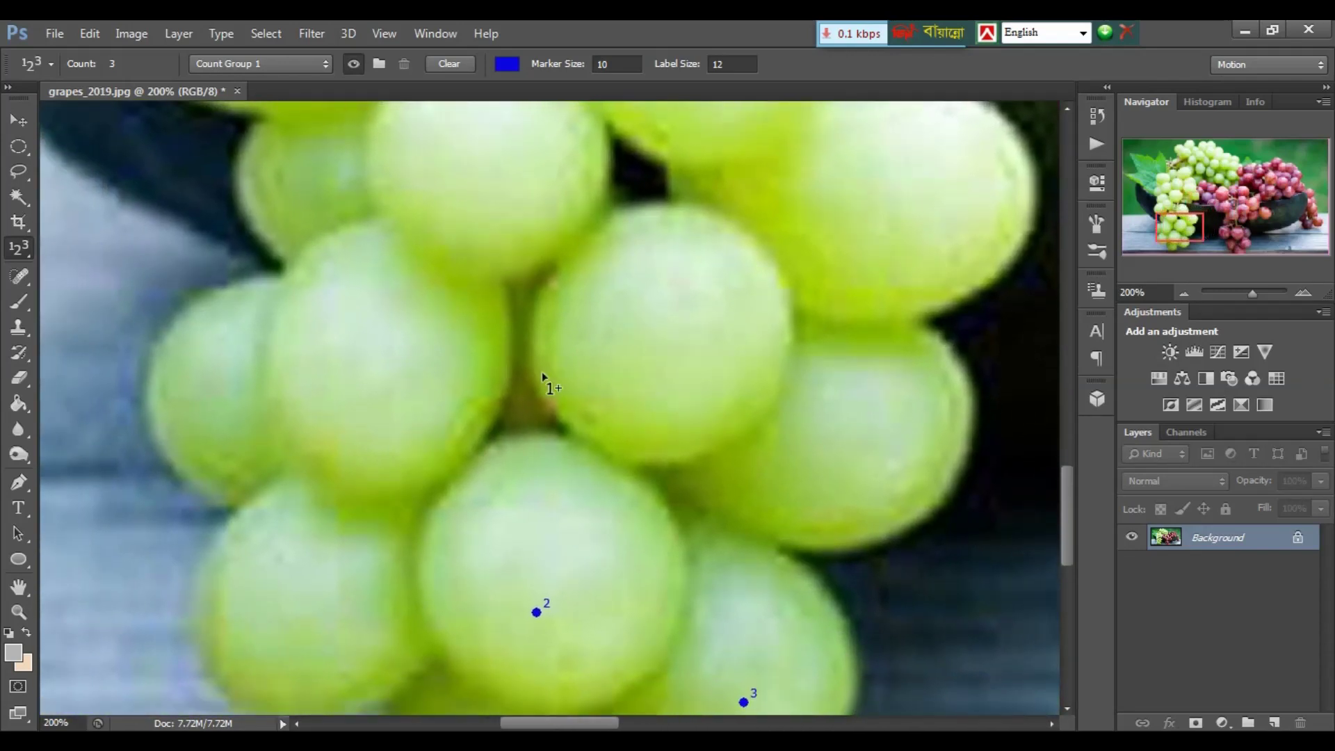
mouse_move(541, 372)
mouse_down()
mouse_move(647, 290)
mouse_move(669, 230)
mouse_up()
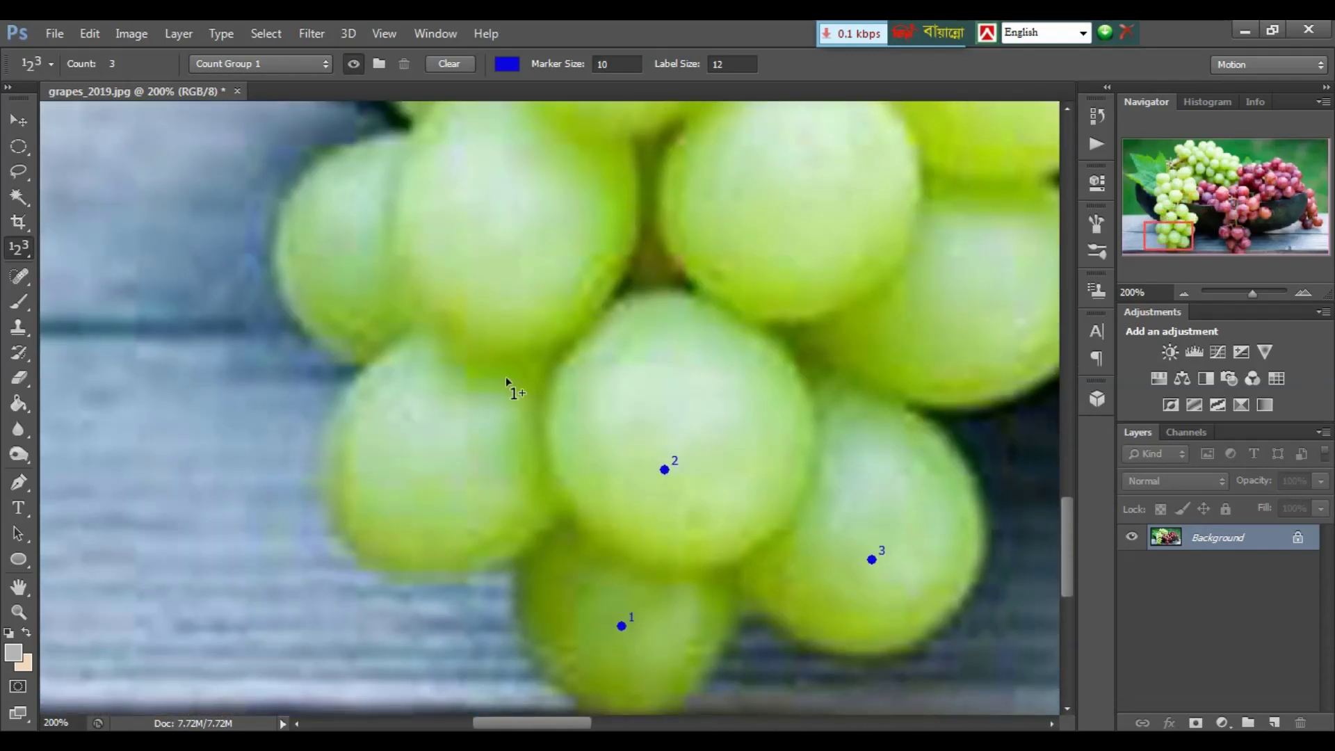
Add blue count markers 4 through 12 on the front green grapes.
click(442, 459)
click(486, 274)
click(358, 241)
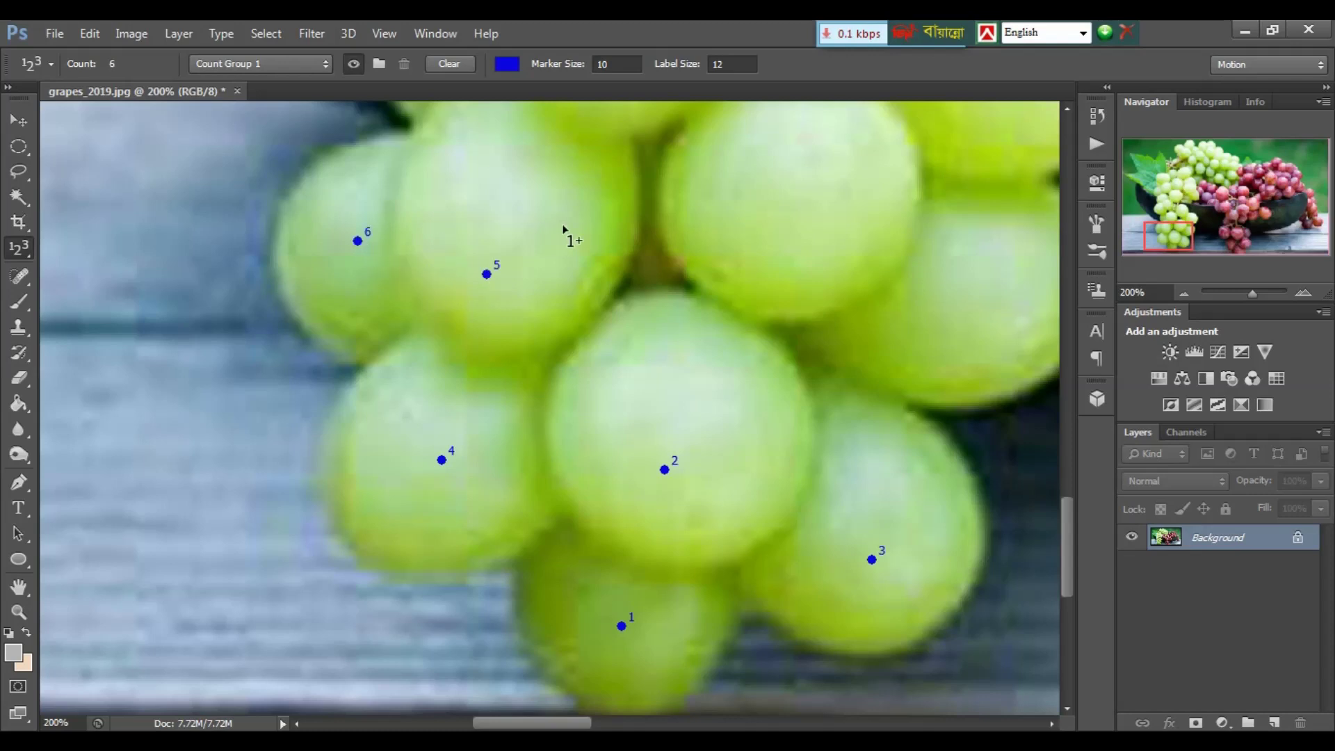
click(750, 209)
click(956, 290)
key(ctrl+minus)
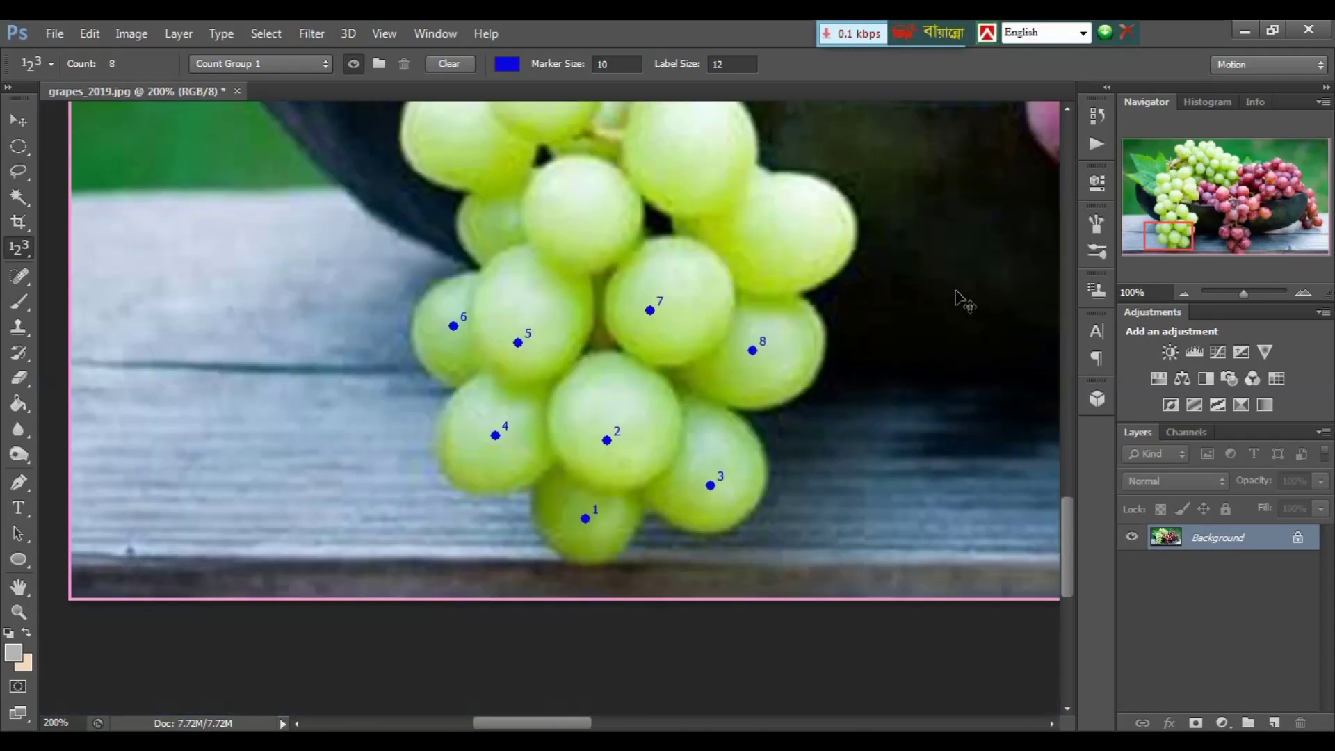
click(813, 241)
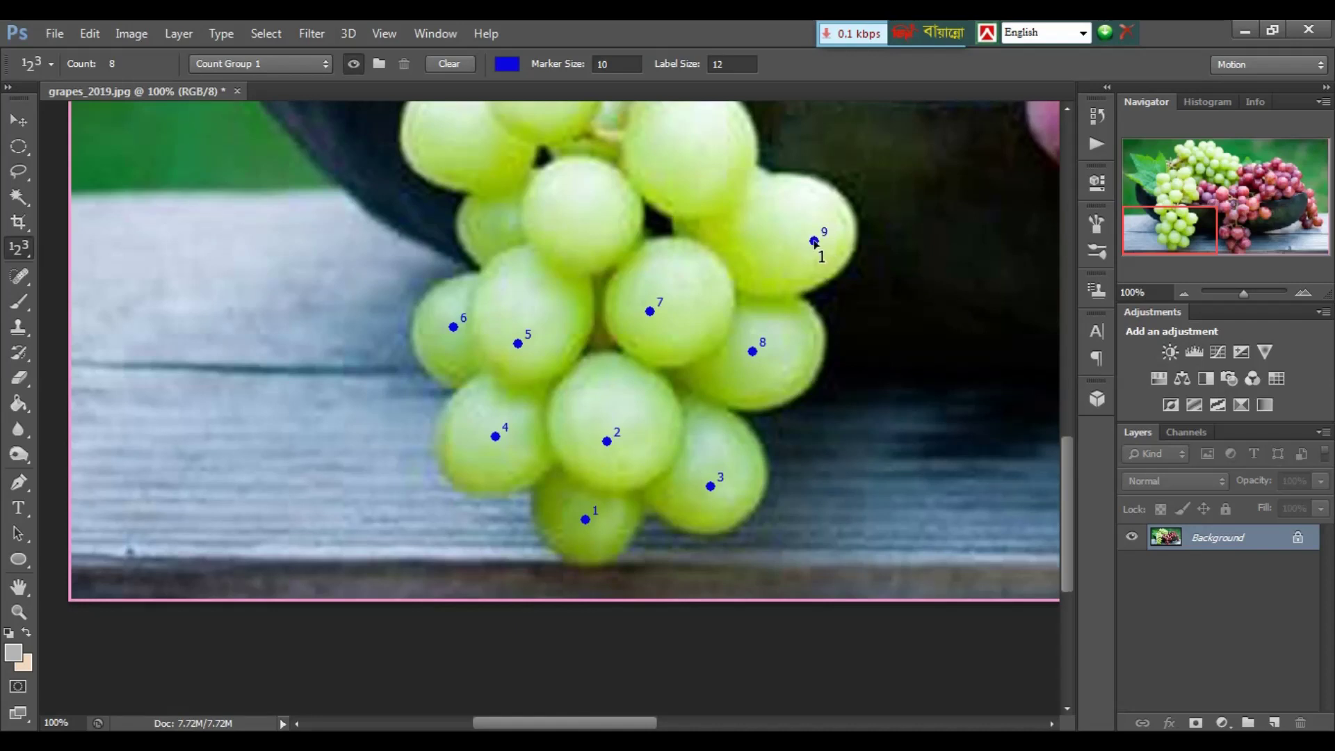
click(702, 141)
click(586, 201)
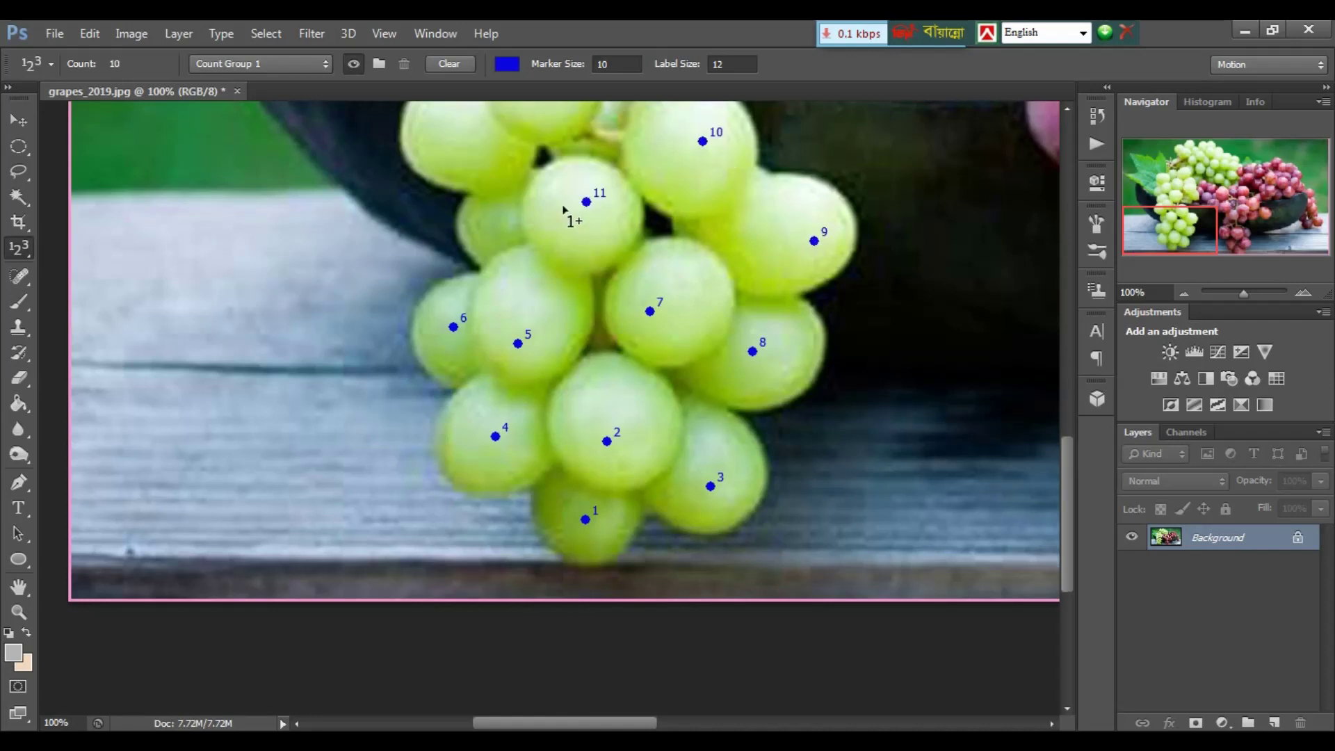
click(490, 220)
Add blue count markers 13 through 21 on the green grapes, zoomed out to 50%.
click(440, 134)
key(ctrl+minus)
click(539, 195)
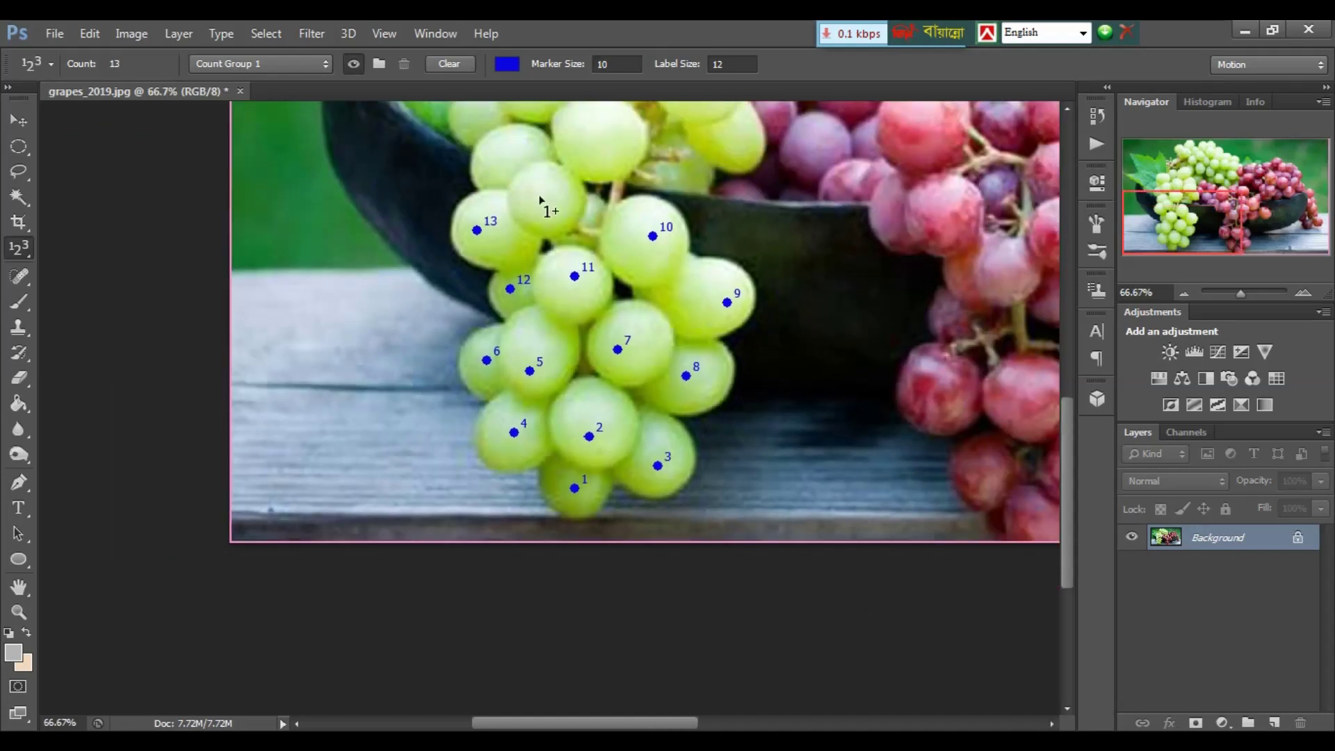
click(515, 164)
click(598, 155)
key(ctrl+minus)
click(652, 167)
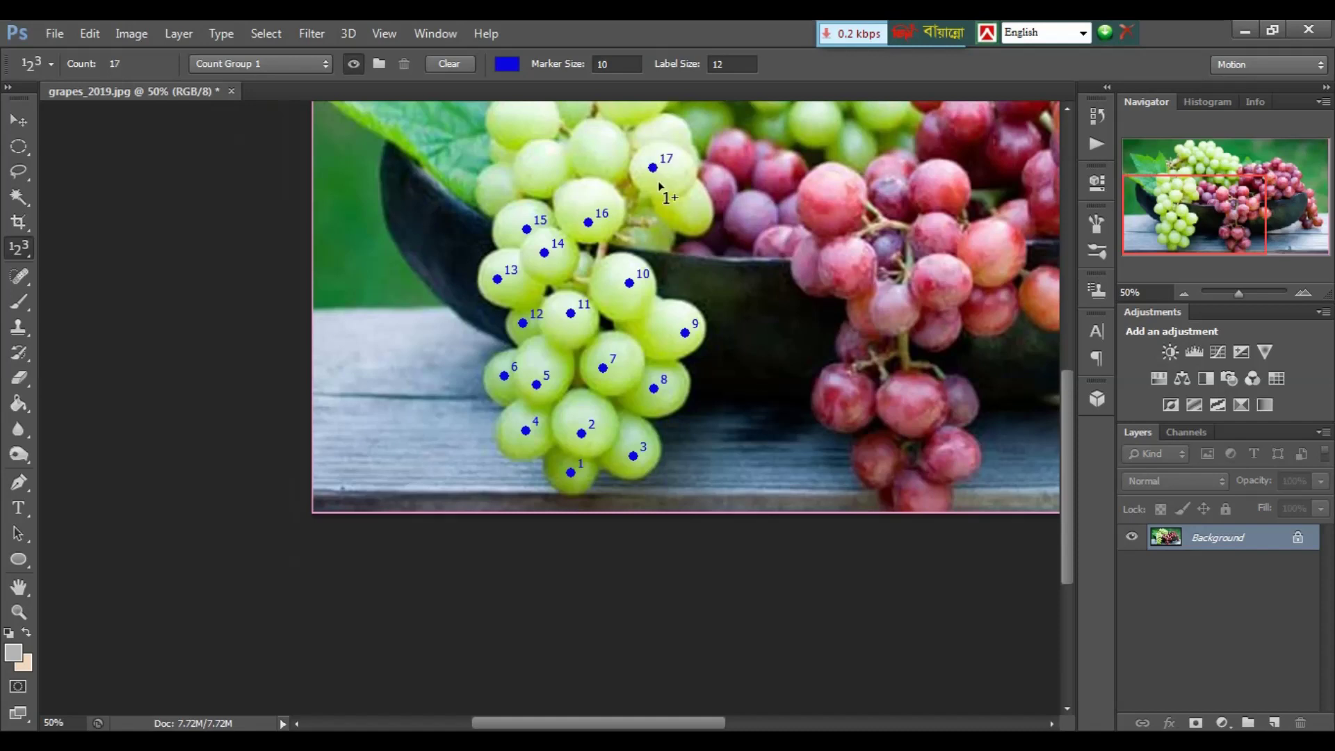
click(690, 217)
click(598, 150)
click(542, 160)
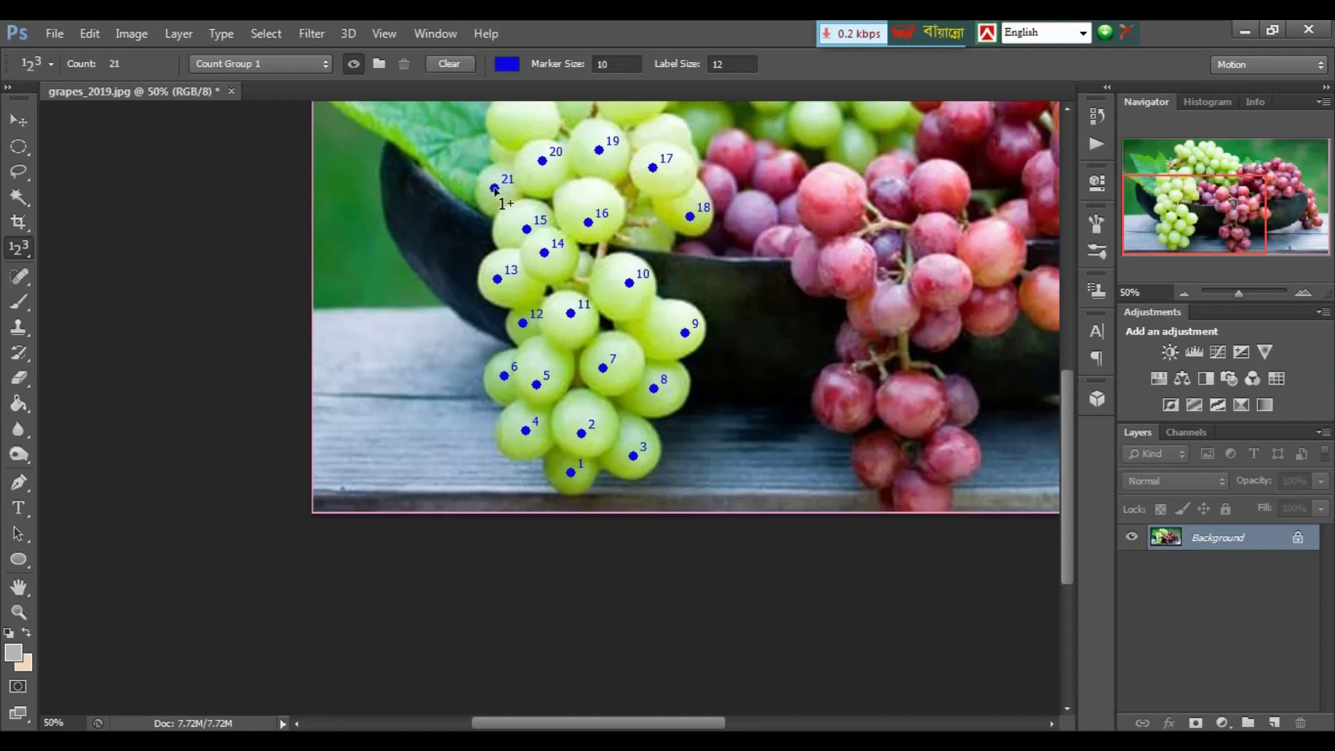
click(493, 186)
Continue numbering the upper green grapes from marker 22 into the mid-30s.
drag(489, 216, 452, 424)
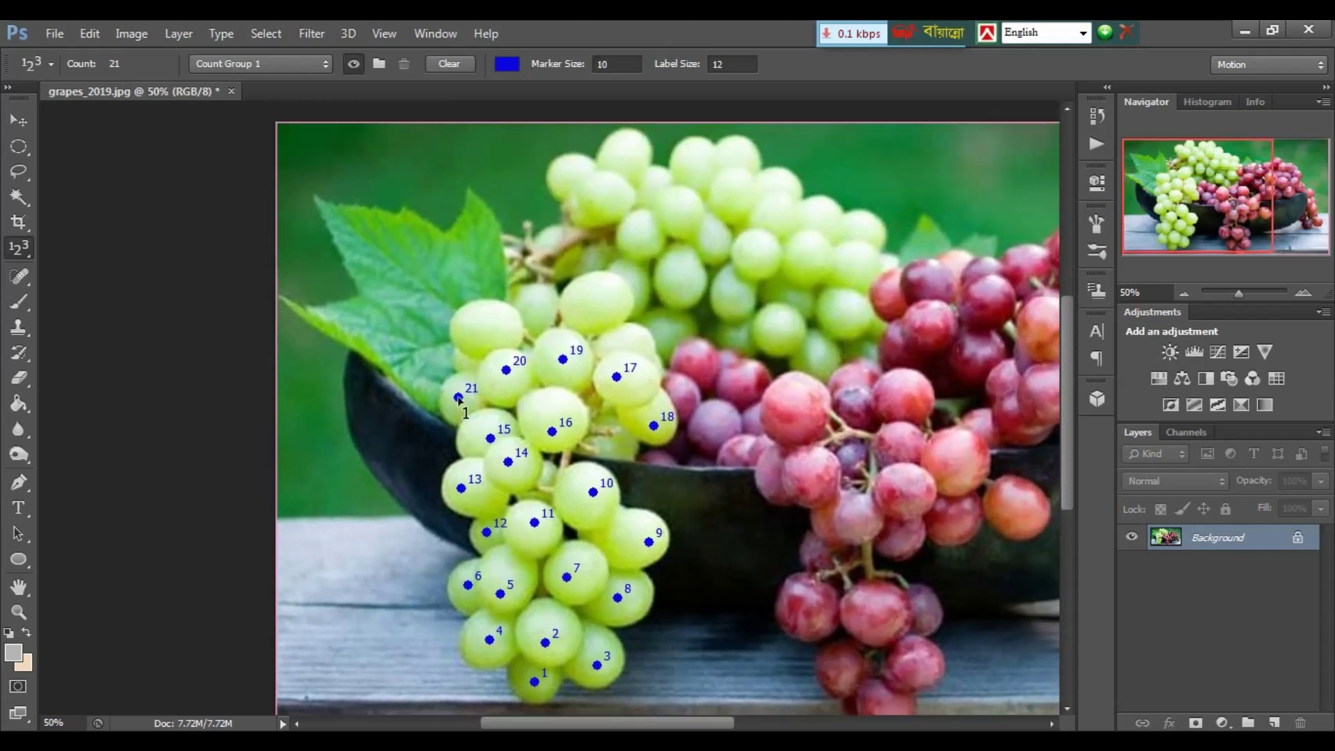
click(485, 335)
click(593, 307)
click(536, 306)
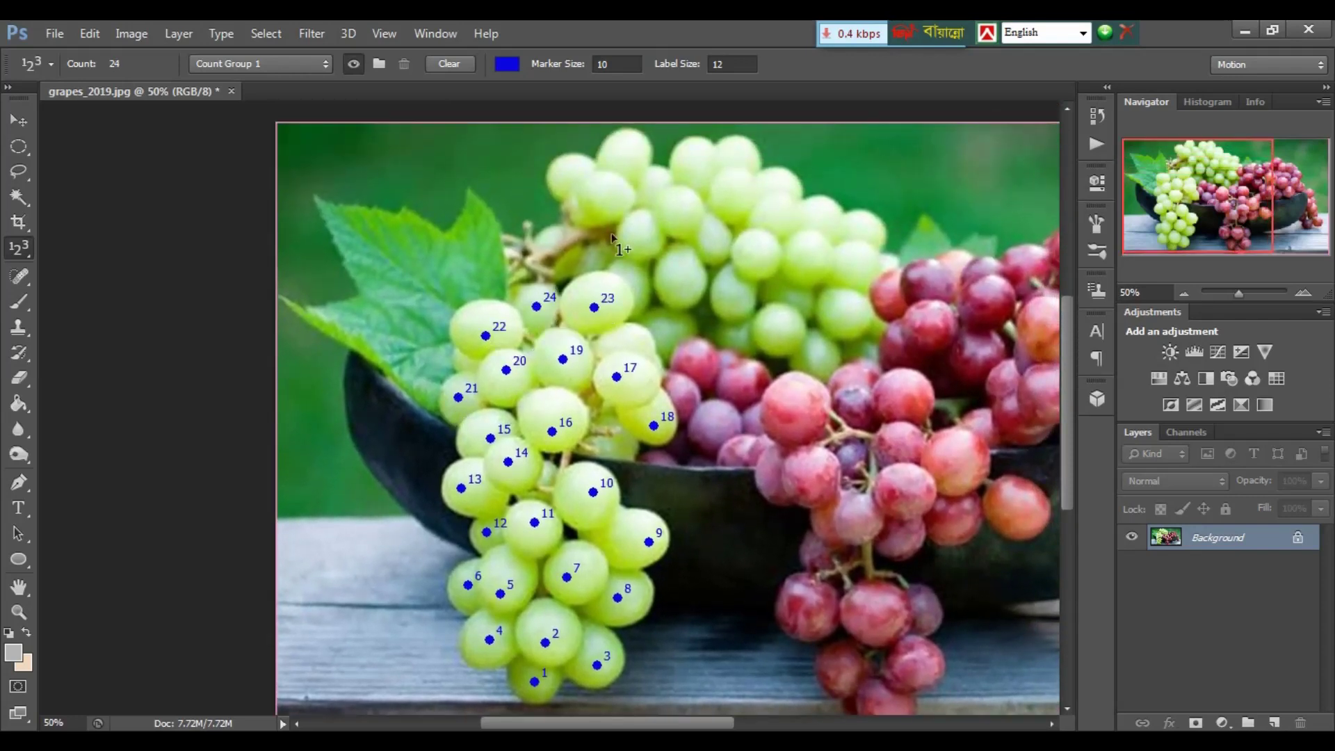
click(611, 195)
click(574, 171)
click(622, 154)
click(654, 180)
click(671, 200)
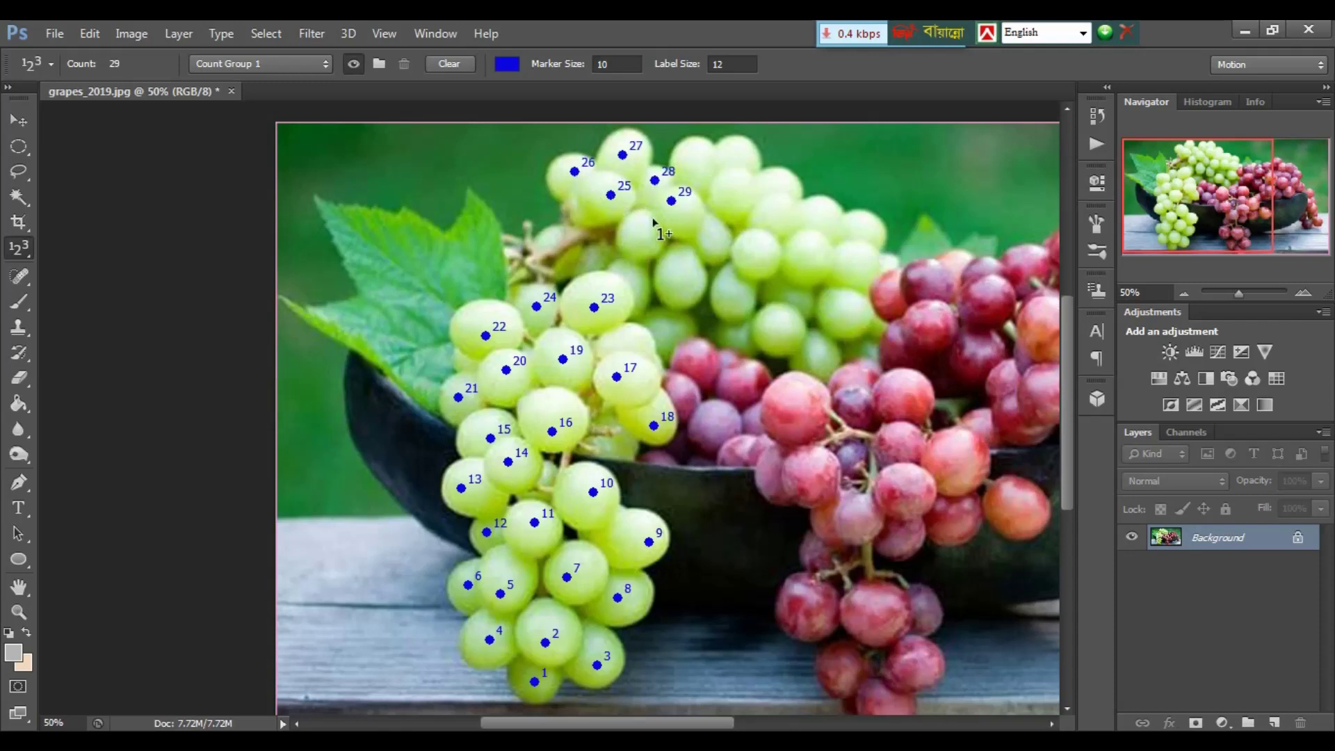
click(670, 273)
click(633, 281)
click(732, 304)
click(772, 323)
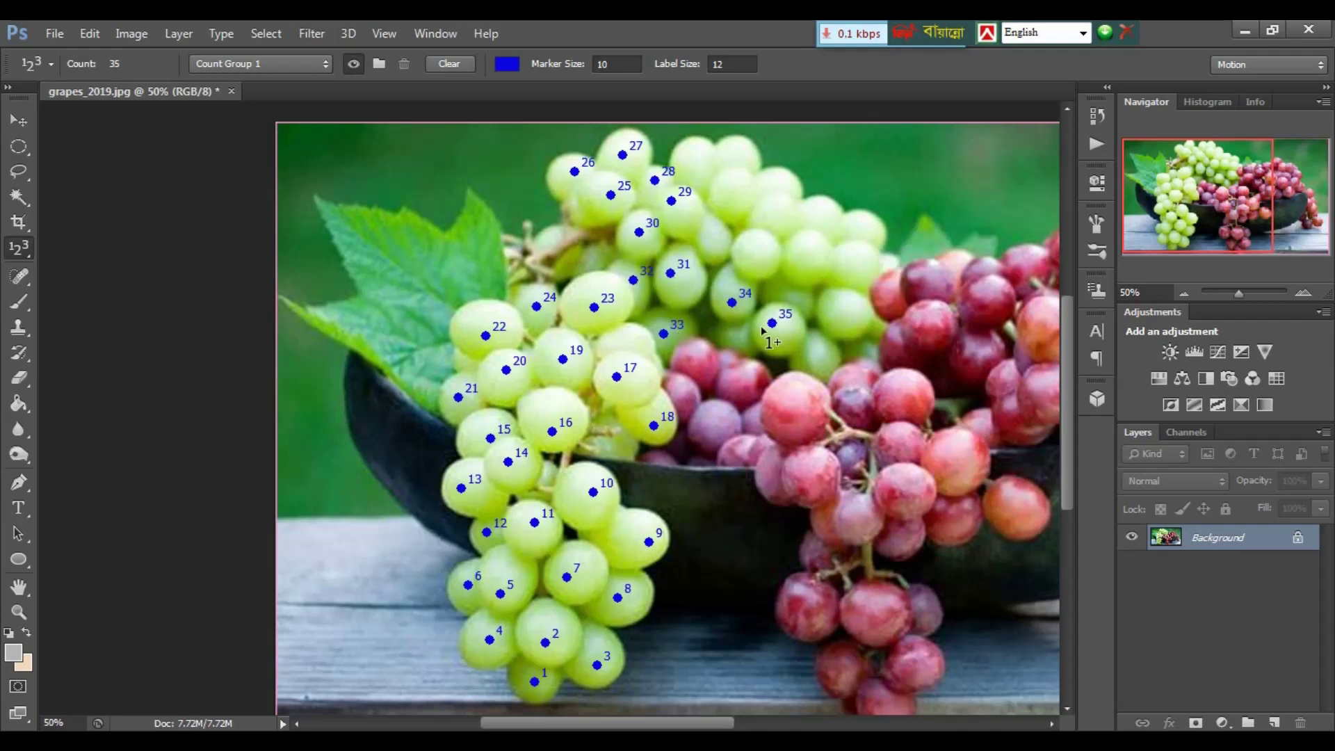
Mark the remaining upper green grapes with markers 37 through 49.
click(823, 357)
click(847, 326)
click(850, 262)
click(804, 261)
click(758, 251)
click(702, 240)
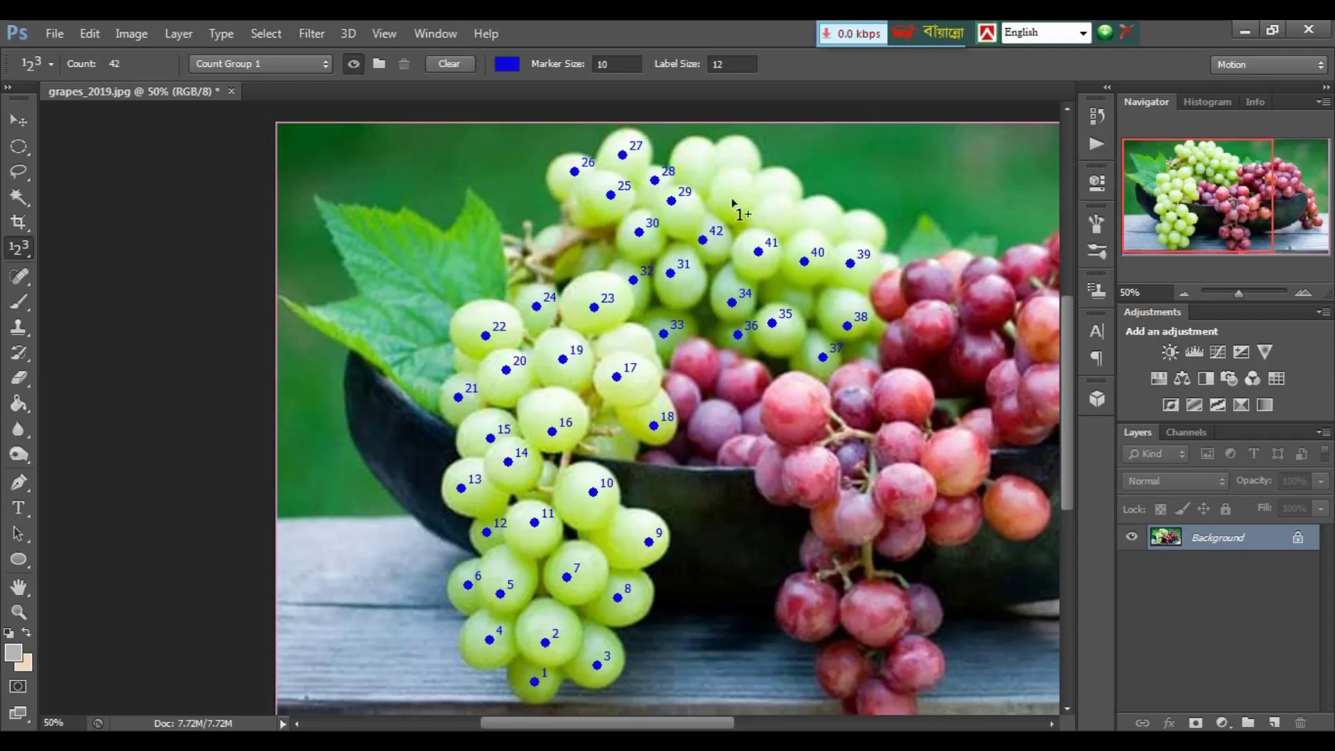
click(731, 198)
click(780, 219)
click(816, 220)
click(860, 228)
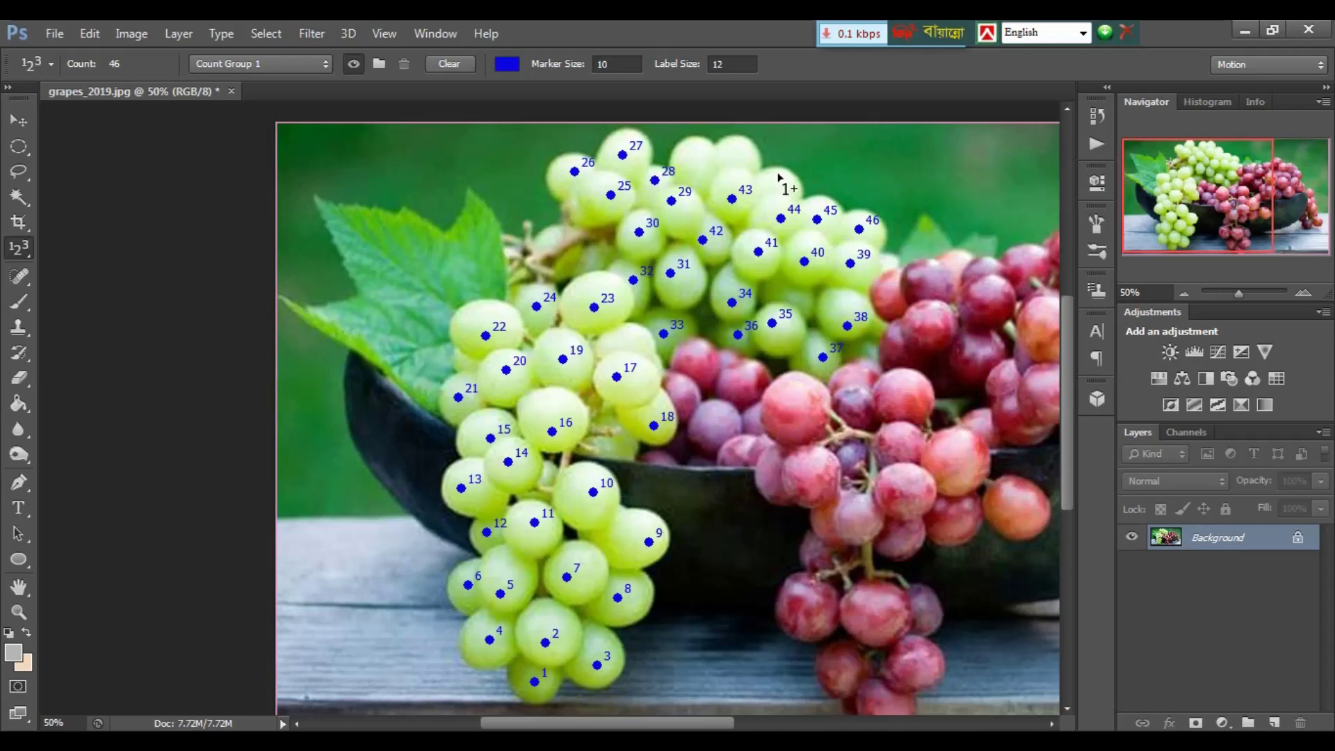
click(777, 173)
click(741, 152)
click(696, 149)
drag(530, 309, 271, 262)
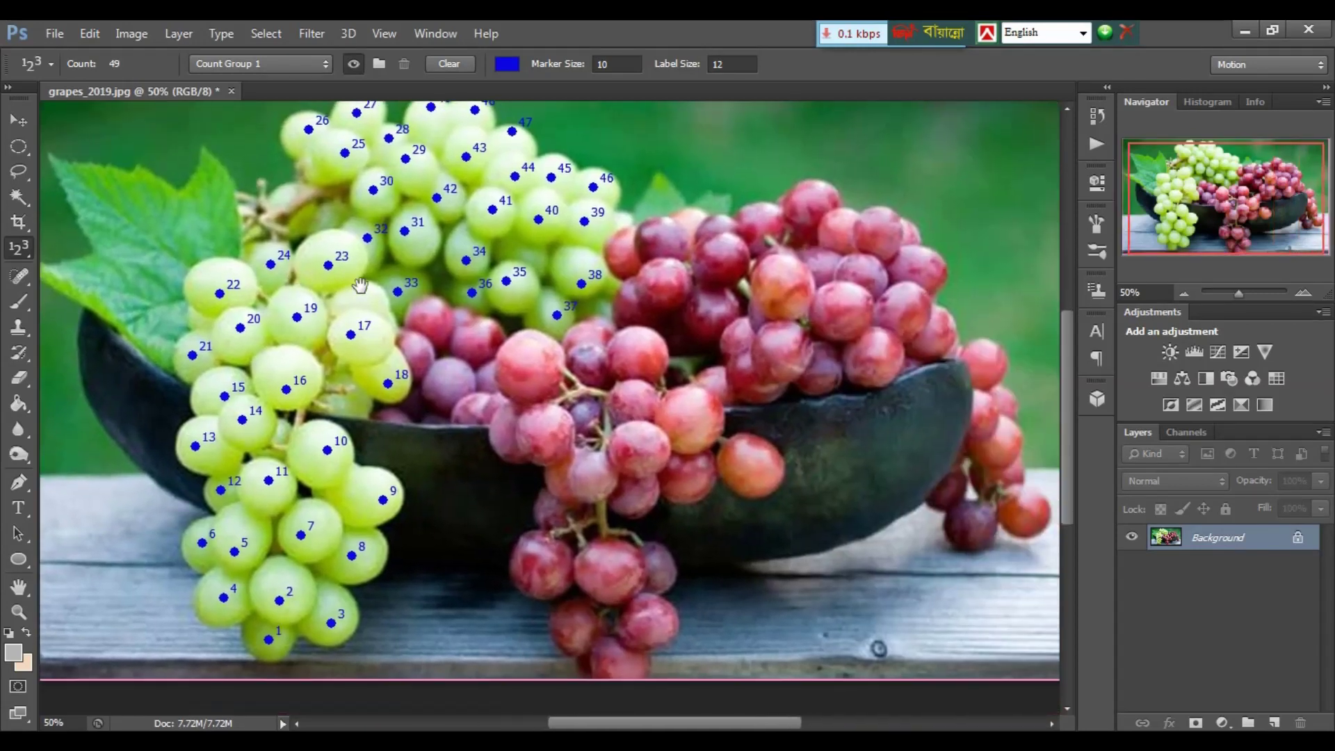
drag(368, 285, 334, 285)
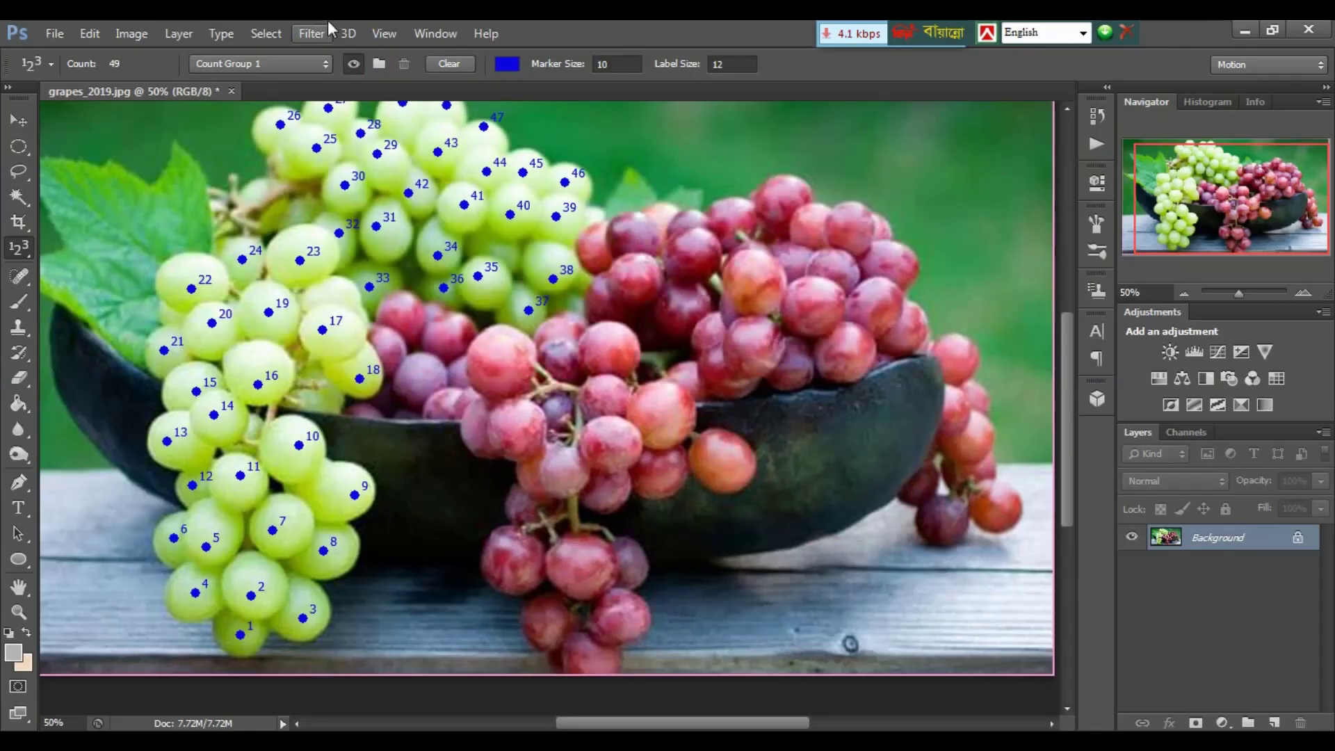
Add a new count group, changing its suggested name to 'Count Group 3'.
click(379, 64)
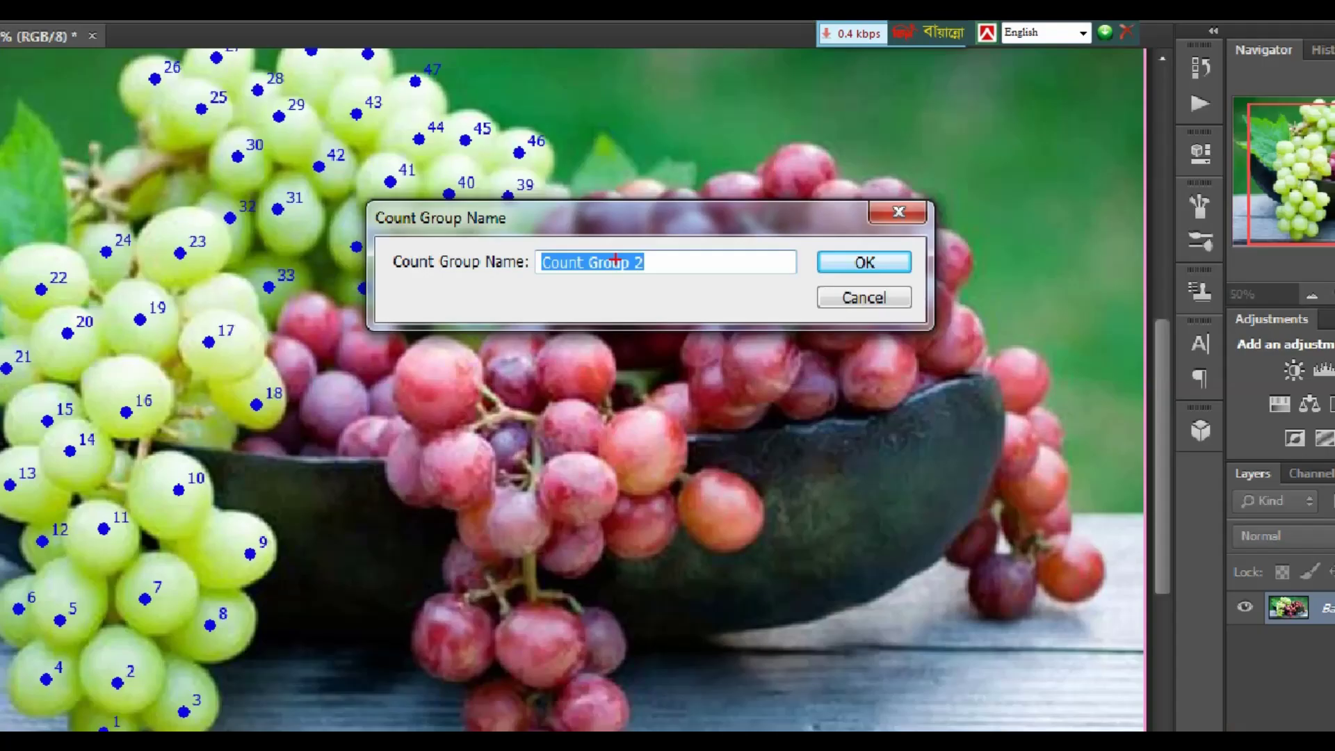
click(713, 274)
key(BackSpace)
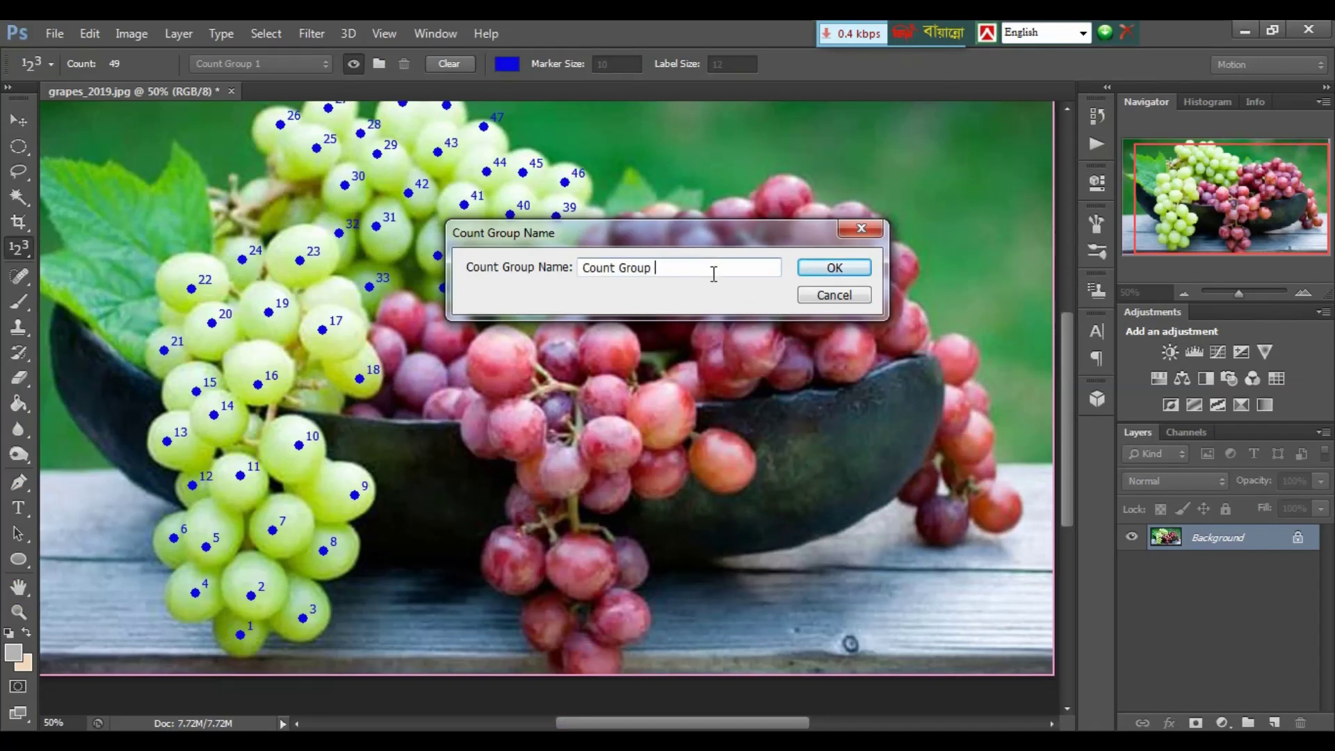
text(3)
click(835, 270)
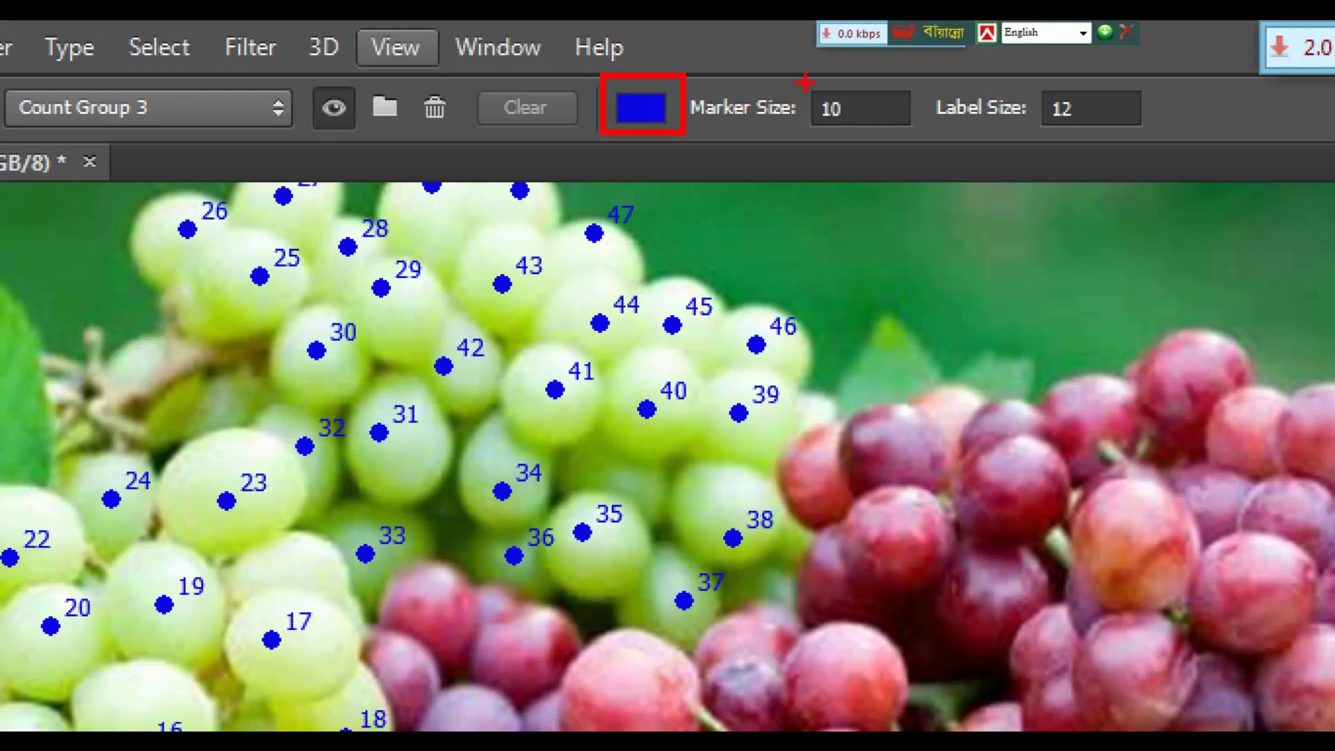
drag(798, 77, 899, 129)
drag(1037, 84, 1111, 127)
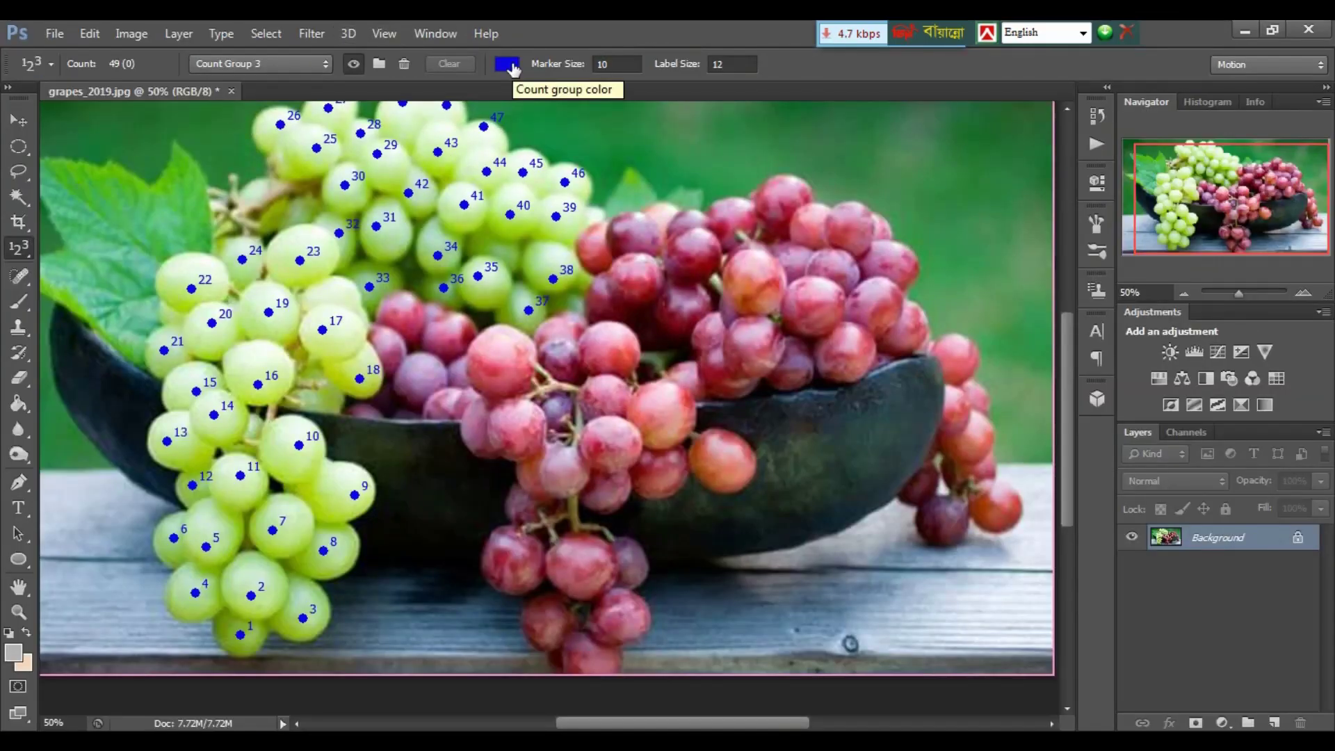
Set Count Group 3's marker colour to teal (16a8a3).
click(507, 64)
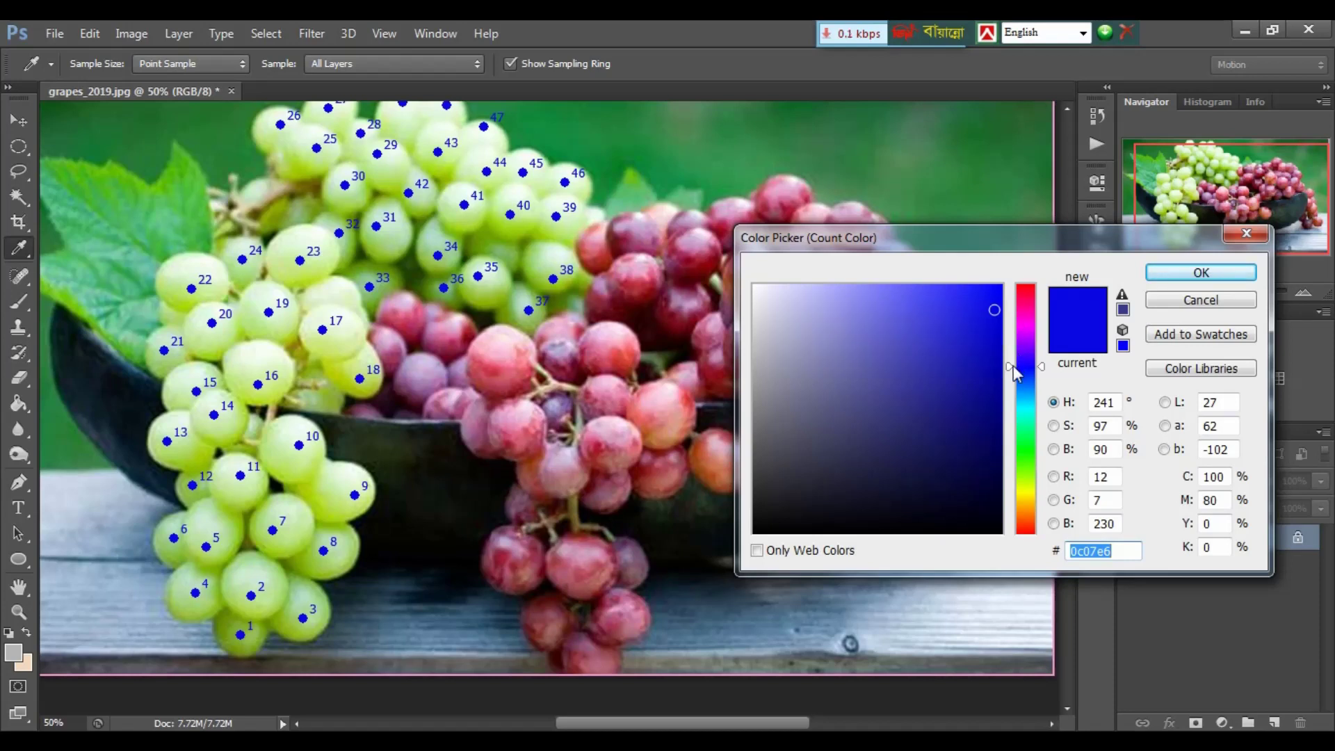
drag(1012, 367, 1014, 410)
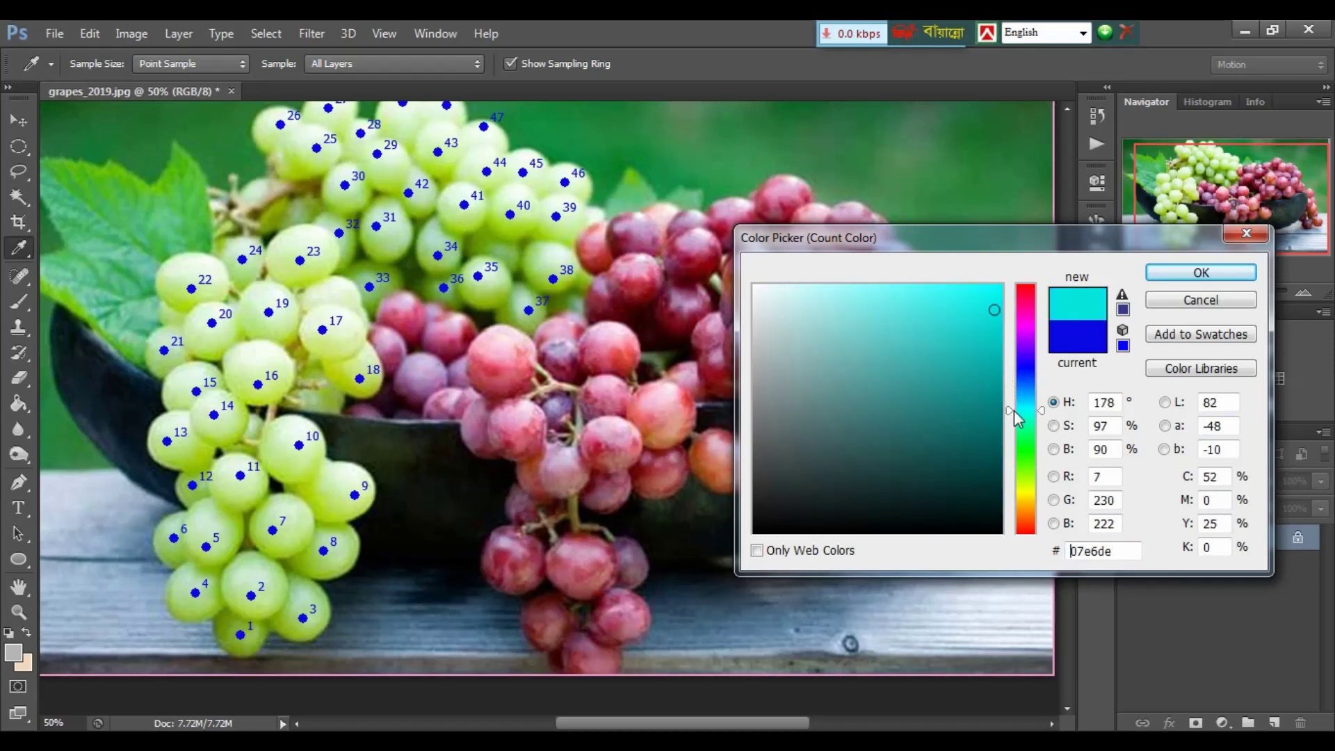
click(969, 369)
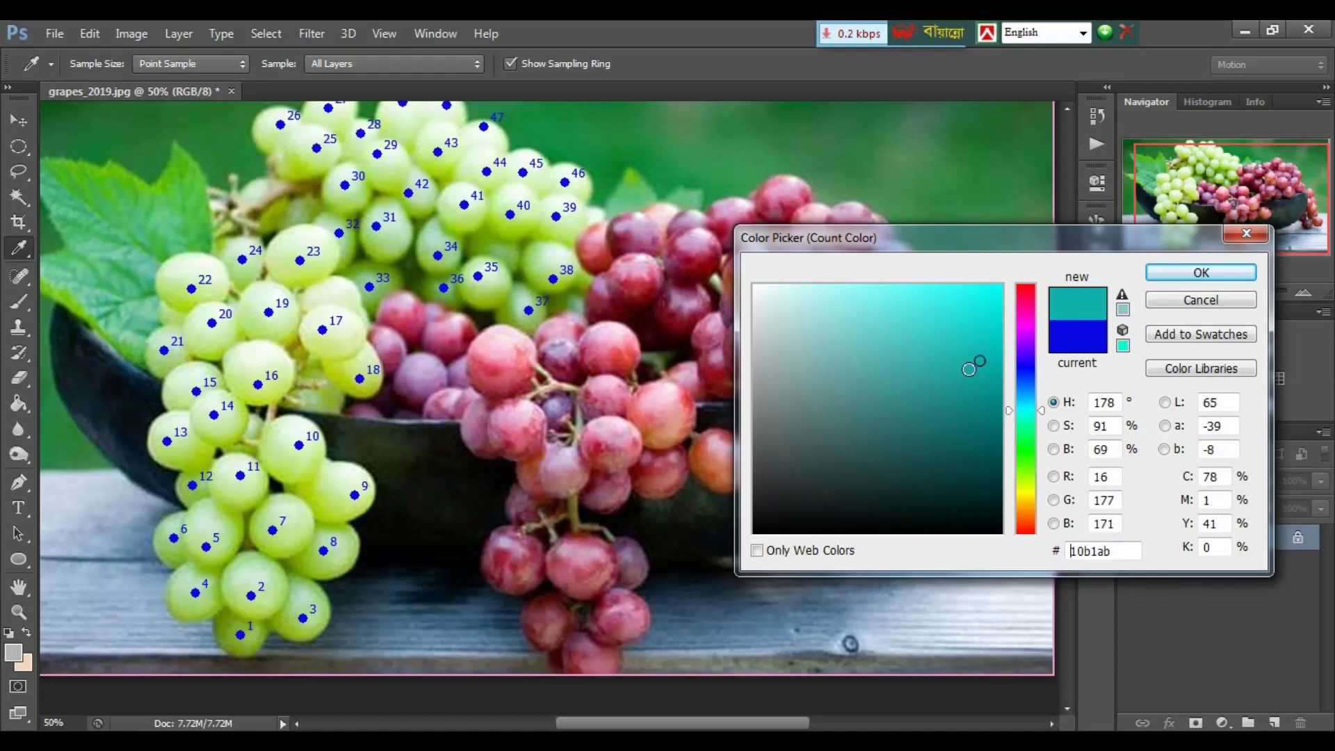
click(1178, 281)
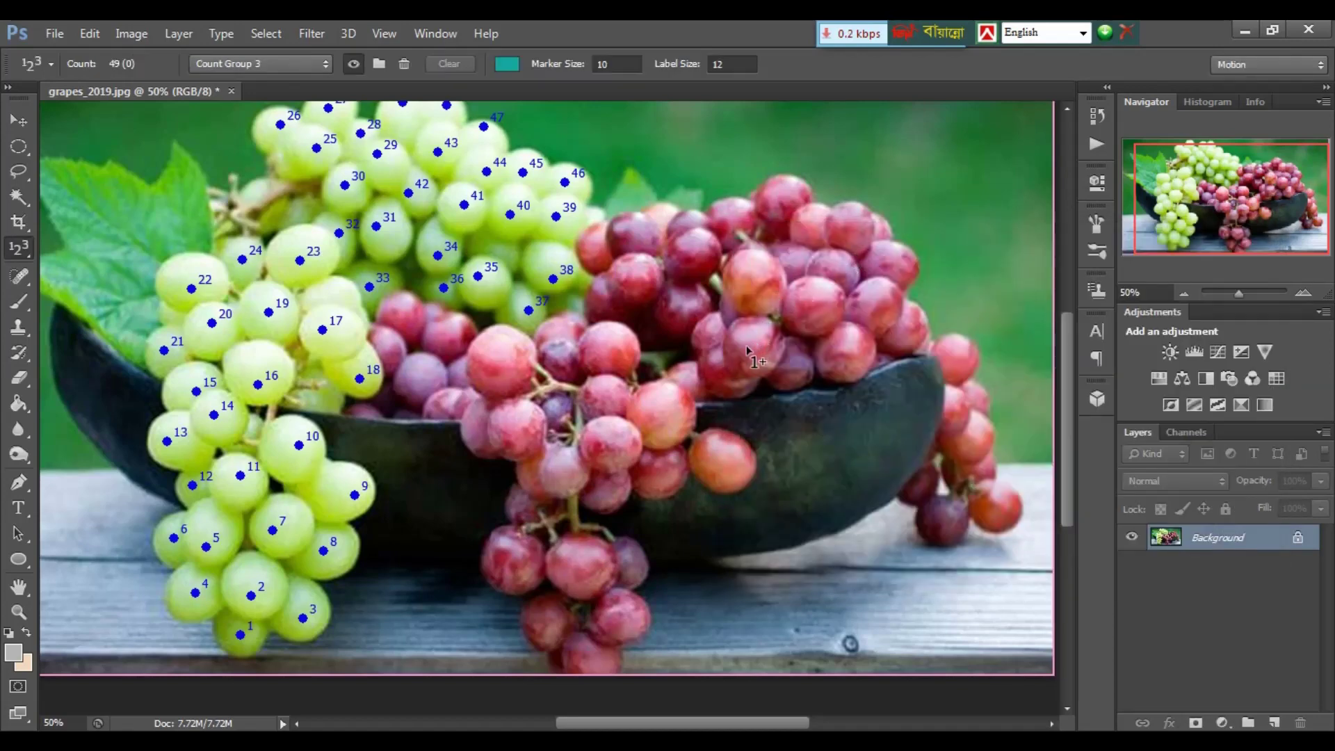
Place teal markers 1–37 on the red grapes, bringing the total count to 86.
click(748, 350)
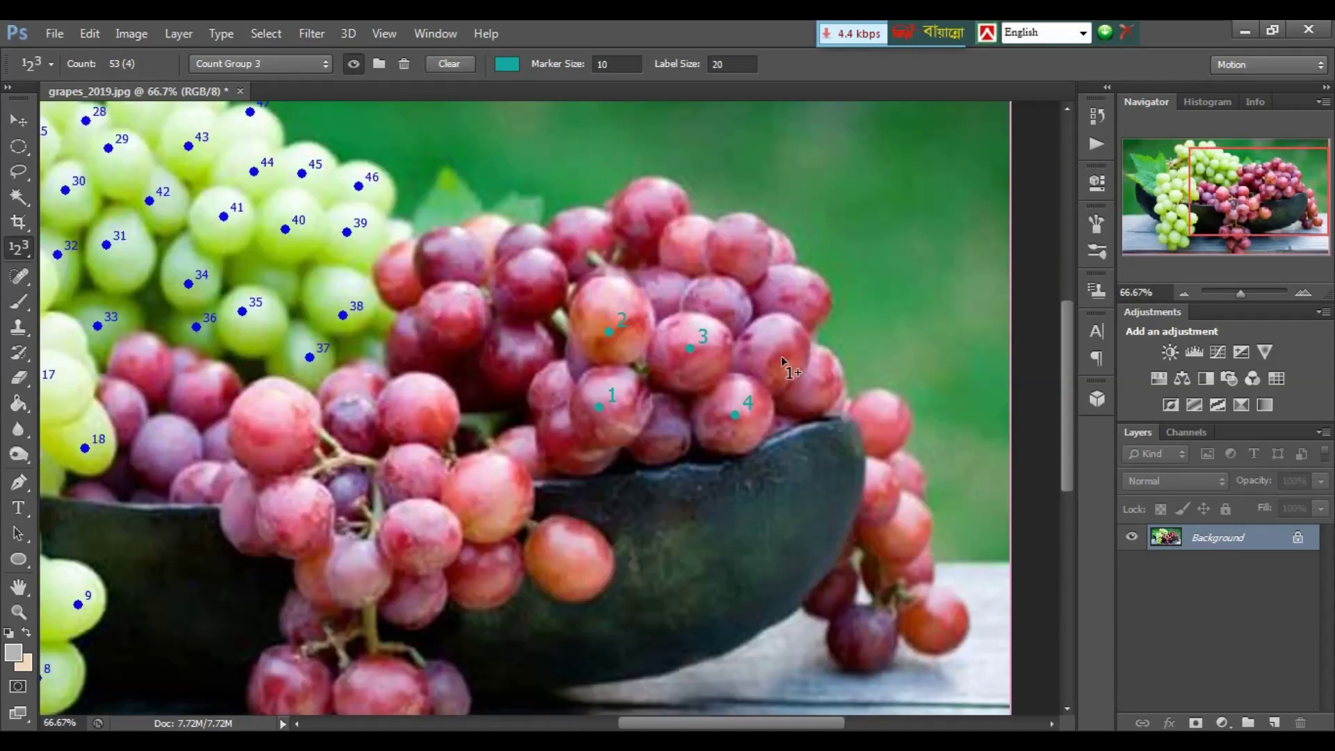
click(795, 288)
click(752, 256)
click(696, 243)
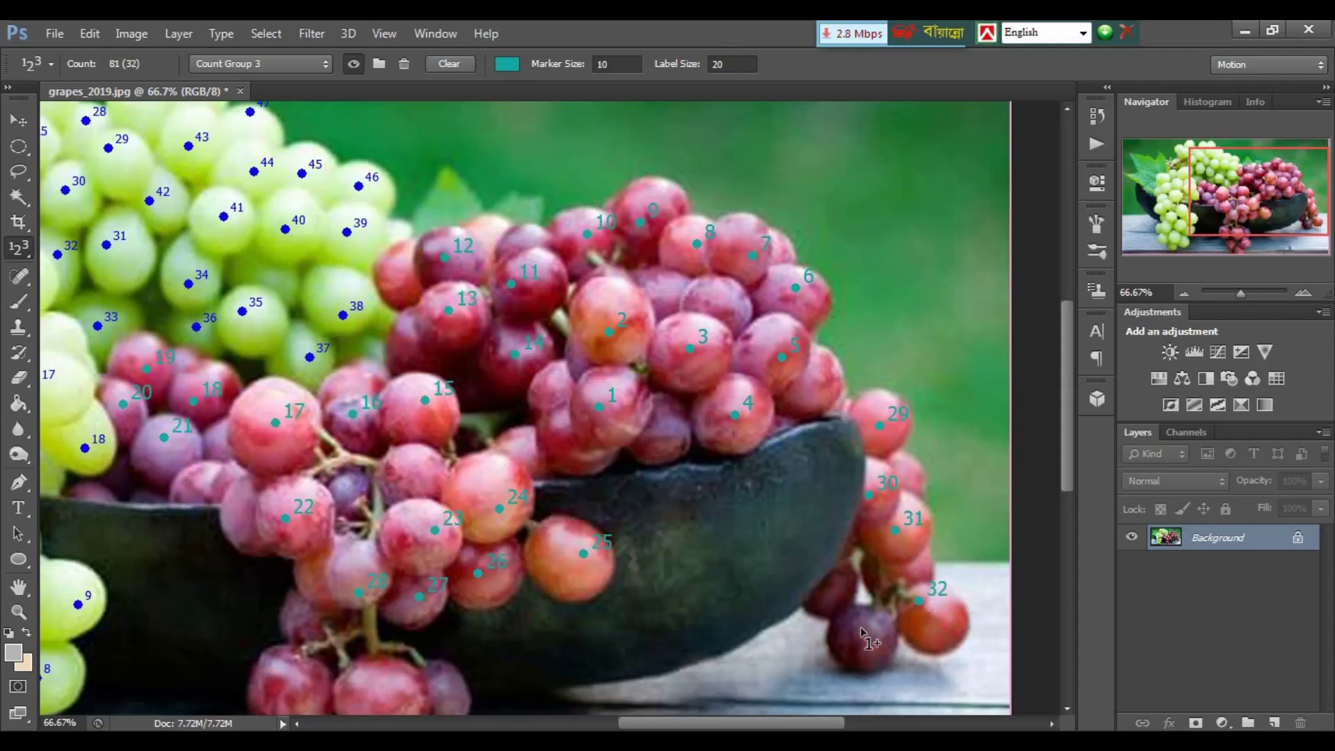
click(861, 627)
drag(1066, 429, 1065, 508)
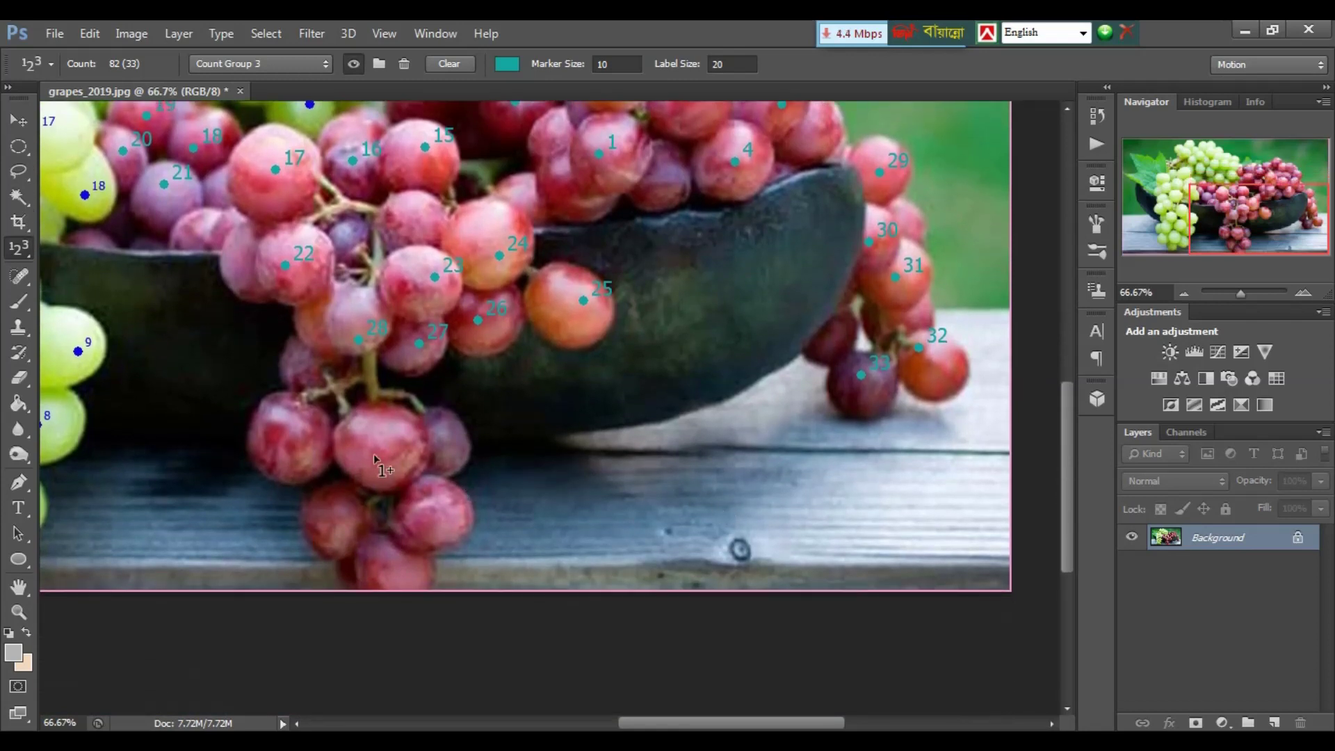
click(374, 454)
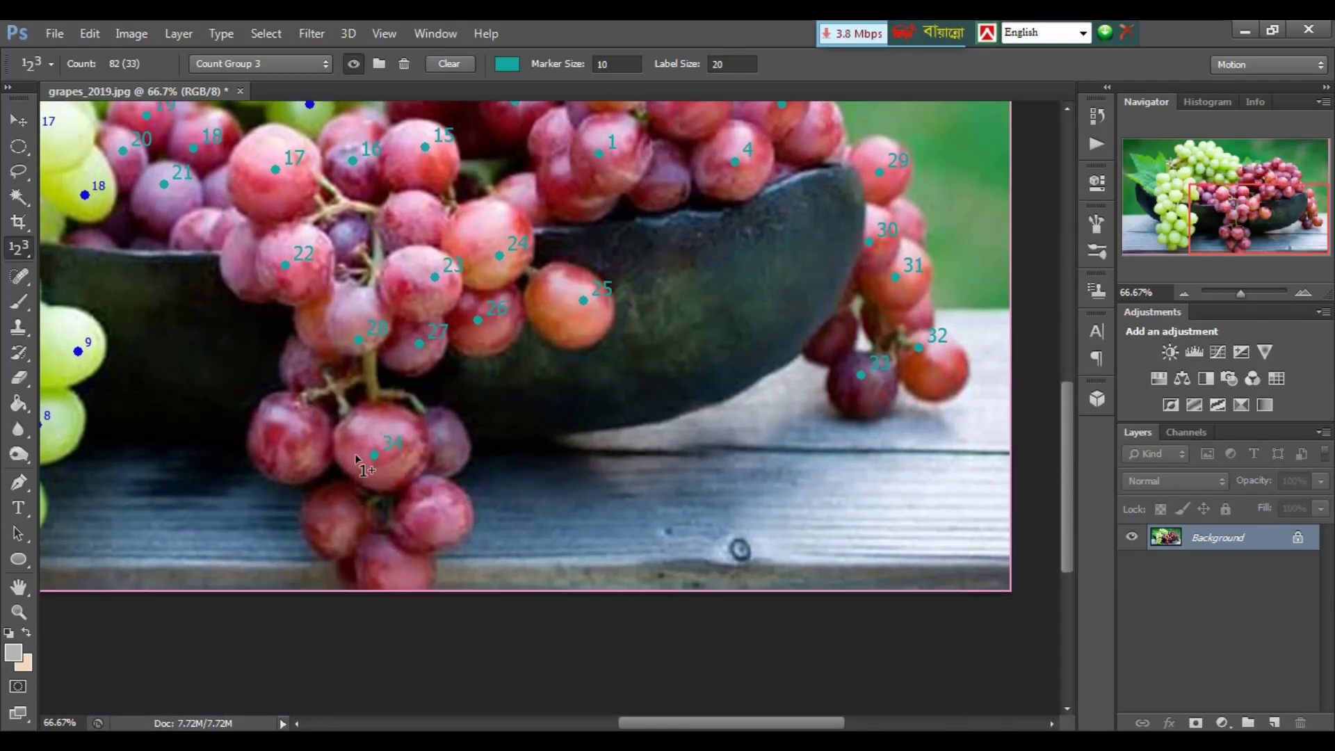
click(289, 442)
click(394, 566)
key(ctrl+minus)
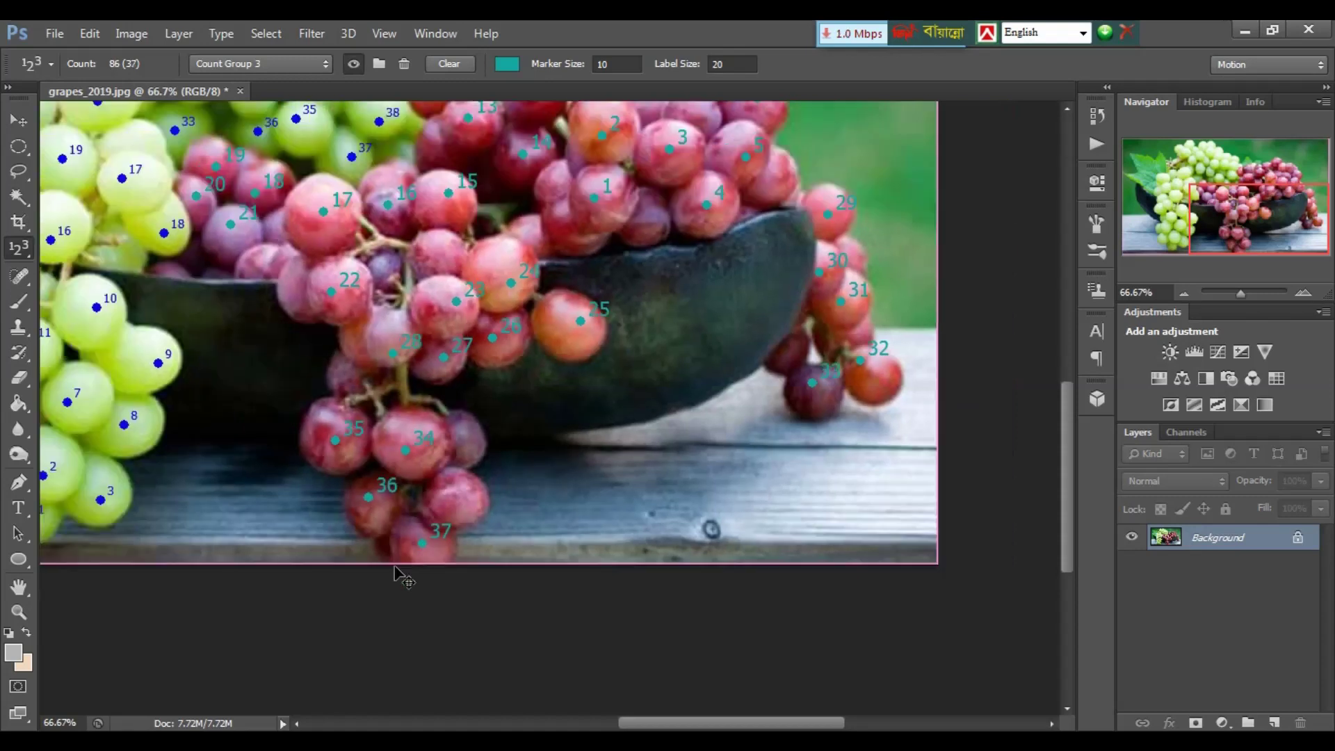